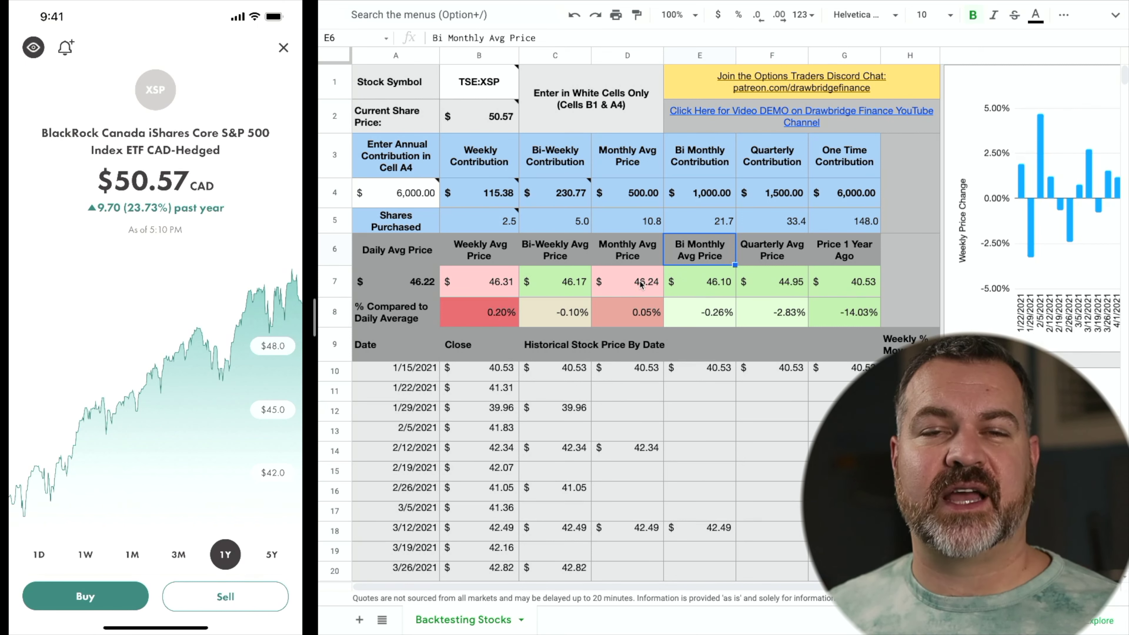
# - Replace the TSE:XSP stock symbol in B1 with AAPL to load its 175.08 share price
pyautogui.click(478, 91)
pyautogui.press('BackSpace')
pyautogui.write('AAPL')
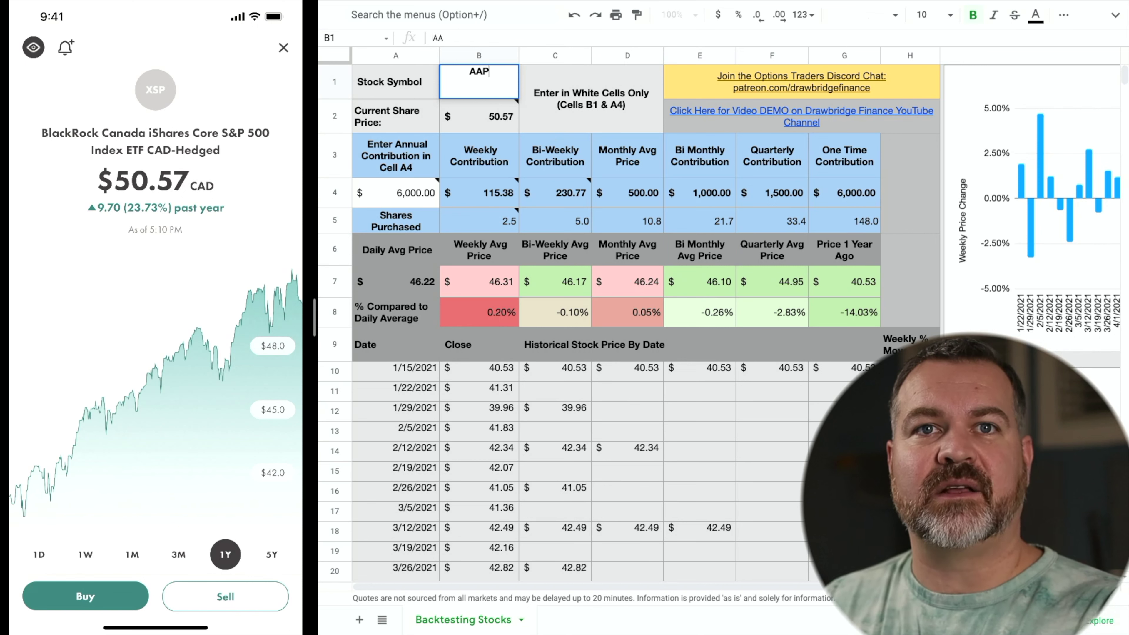
pyautogui.press('Return')
pyautogui.click(832, 391)
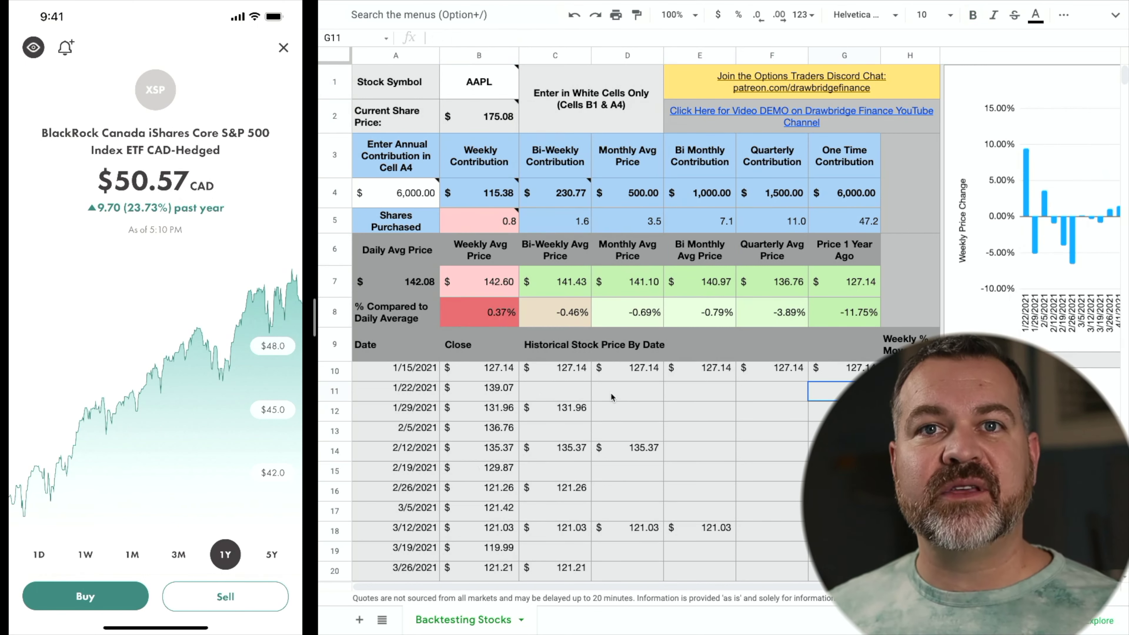
pyautogui.hscroll(10, 611, 397)
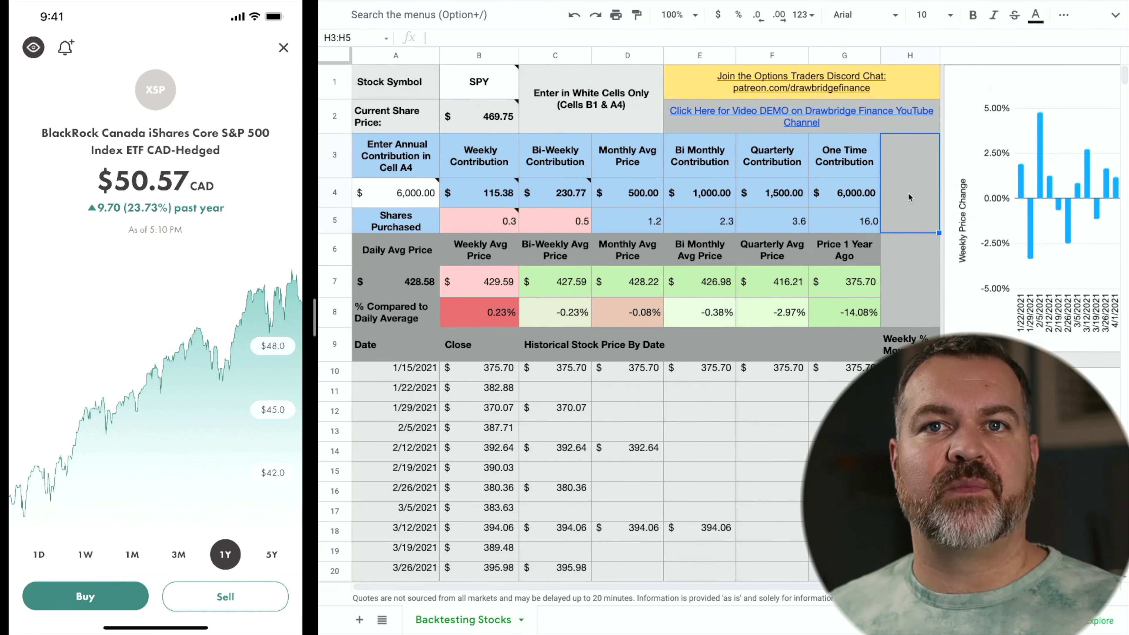
pyautogui.hscroll(10, 901, 197)
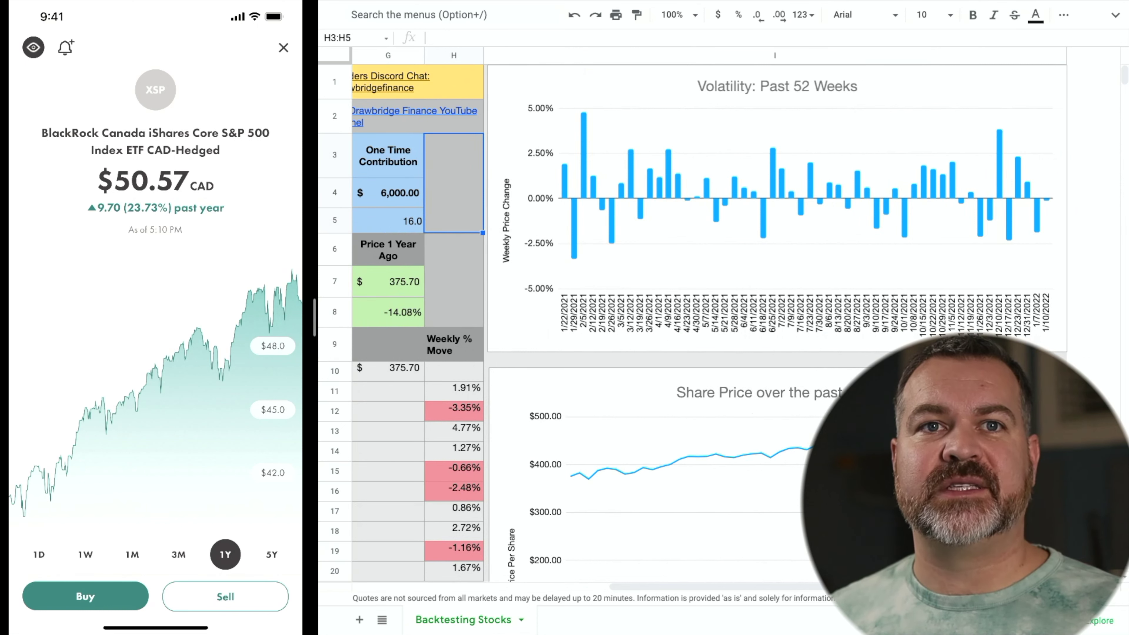
pyautogui.click(284, 48)
pyautogui.write('Spy')
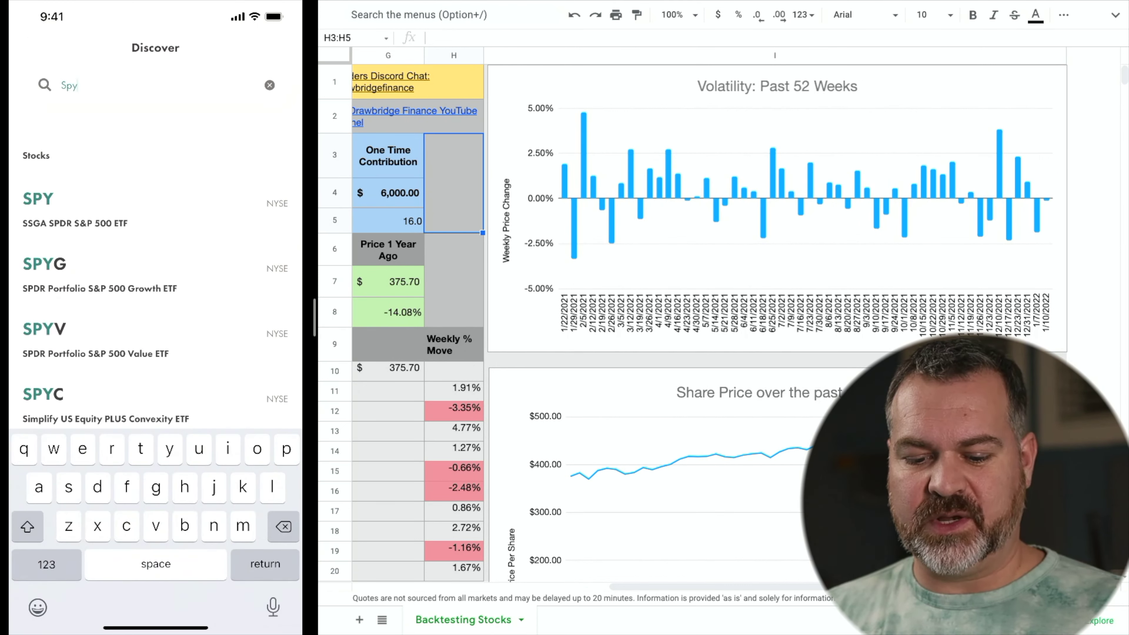
pyautogui.click(75, 209)
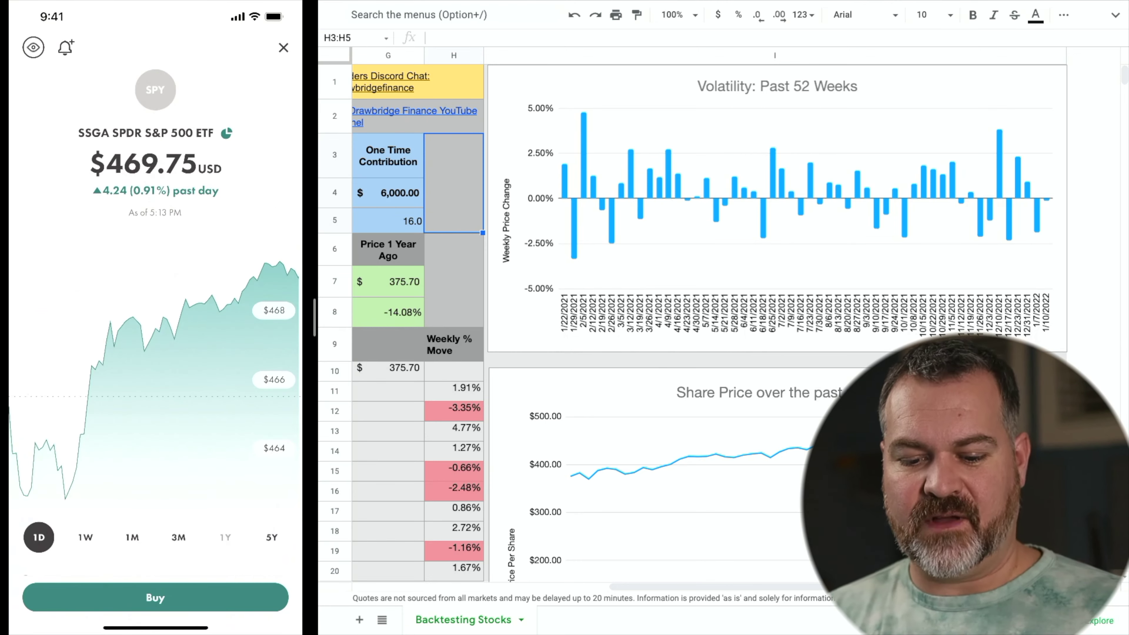
pyautogui.click(225, 537)
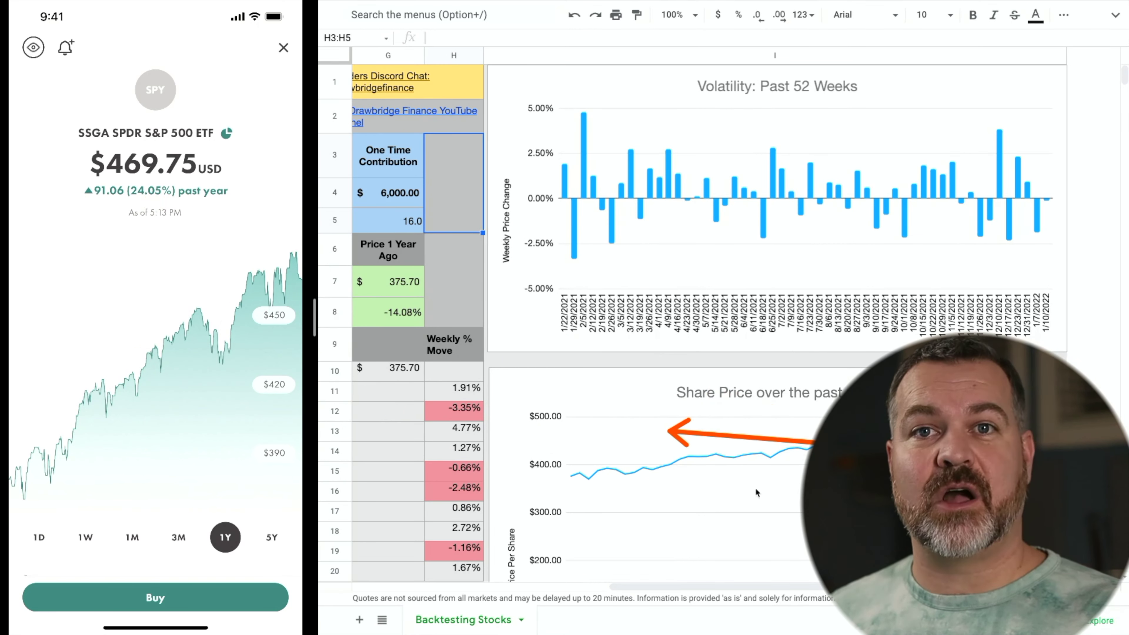
pyautogui.hscroll(-10, 671, 441)
pyautogui.hscroll(-3, 883, 290)
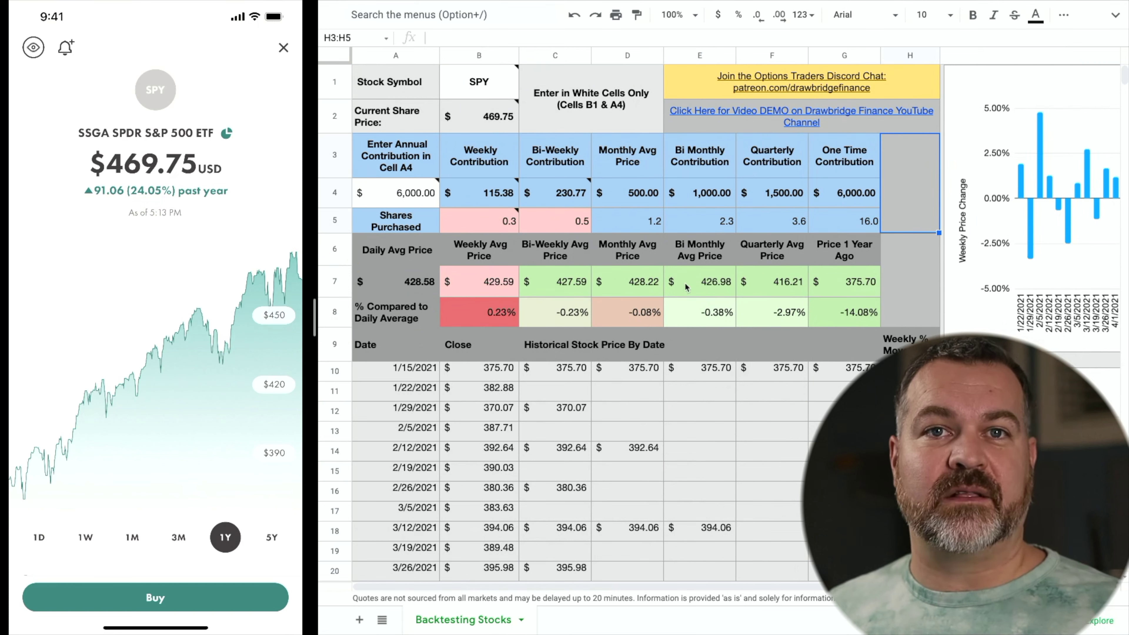
# - Enter ARKK as the stock symbol in cell B1
pyautogui.click(488, 97)
pyautogui.write('ARKK')
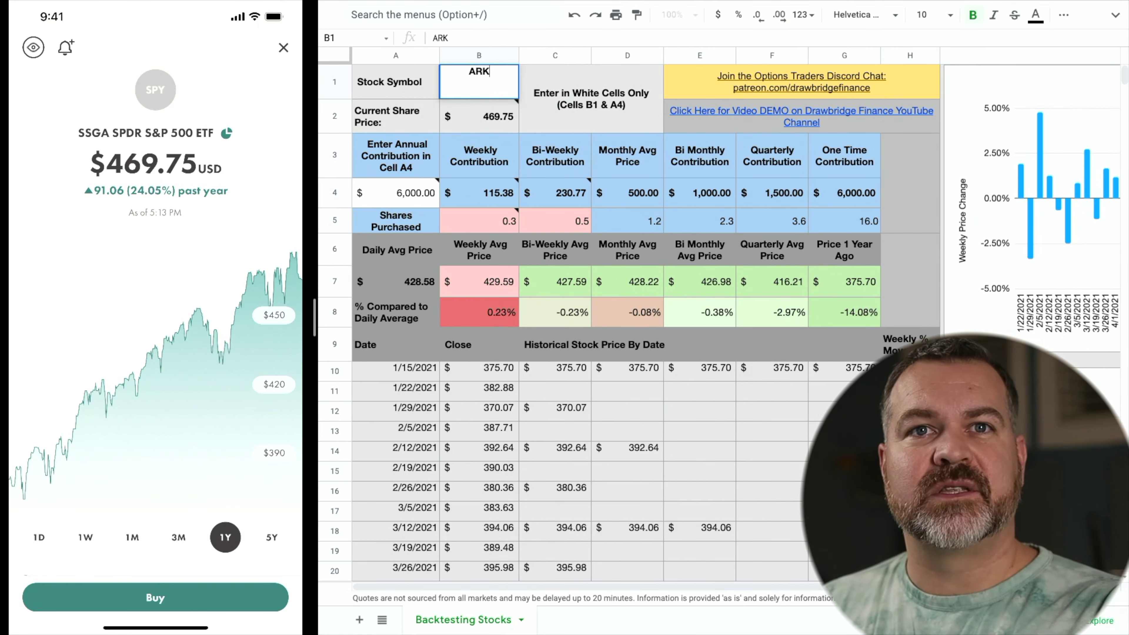
pyautogui.press('Return')
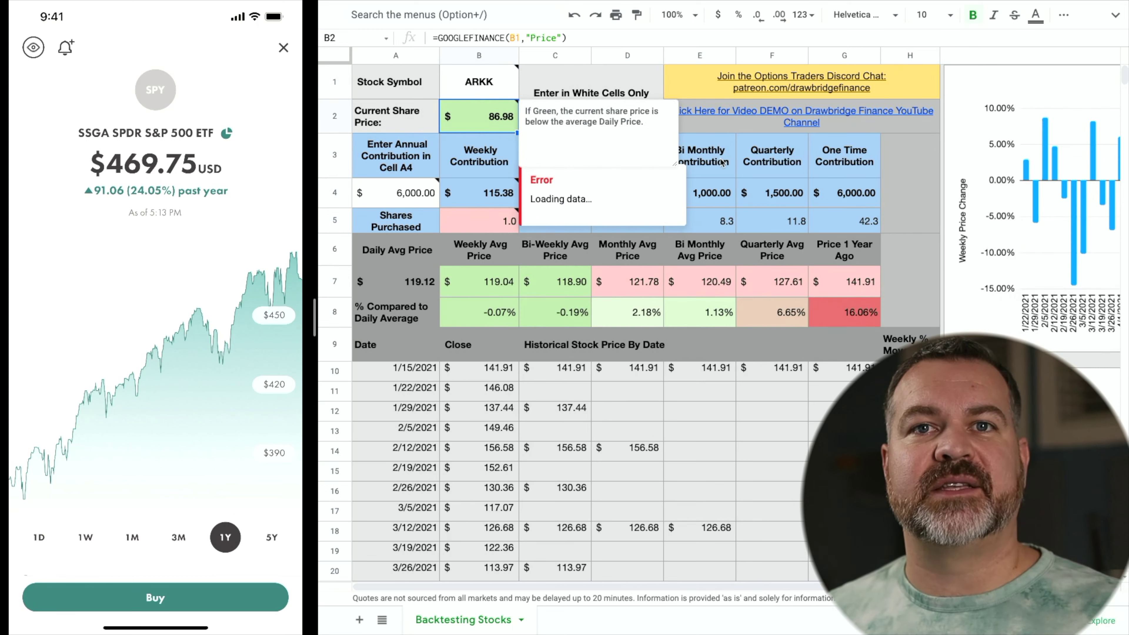
pyautogui.click(903, 218)
# - Review the updated ARKK charts and average price cells across the sheet
pyautogui.hscroll(10, 902, 218)
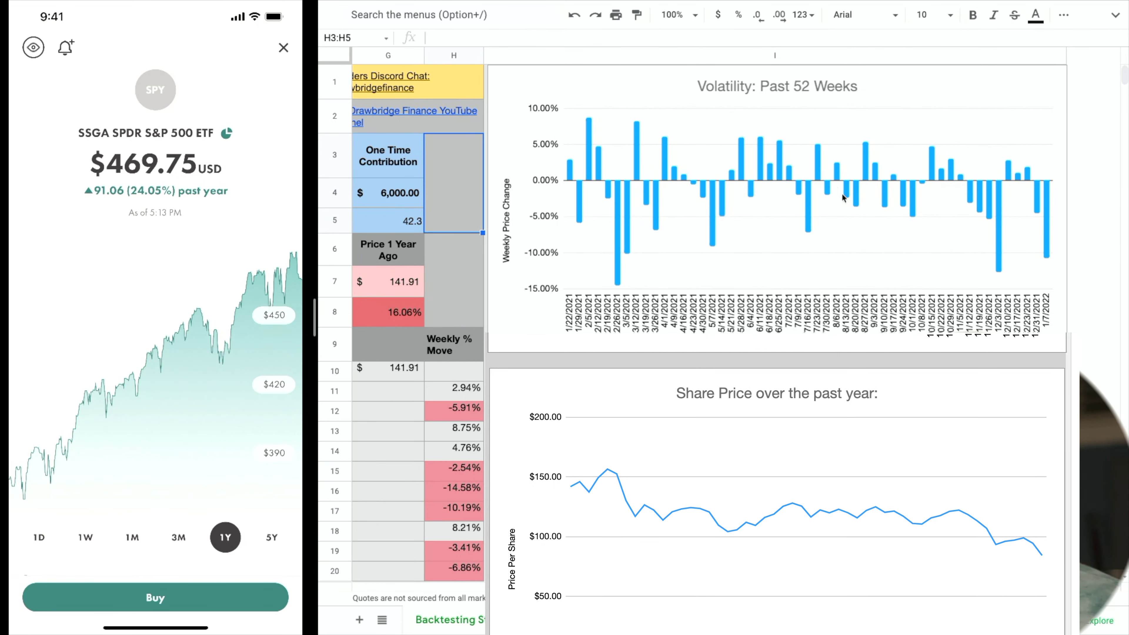
pyautogui.hscroll(-10, 990, 240)
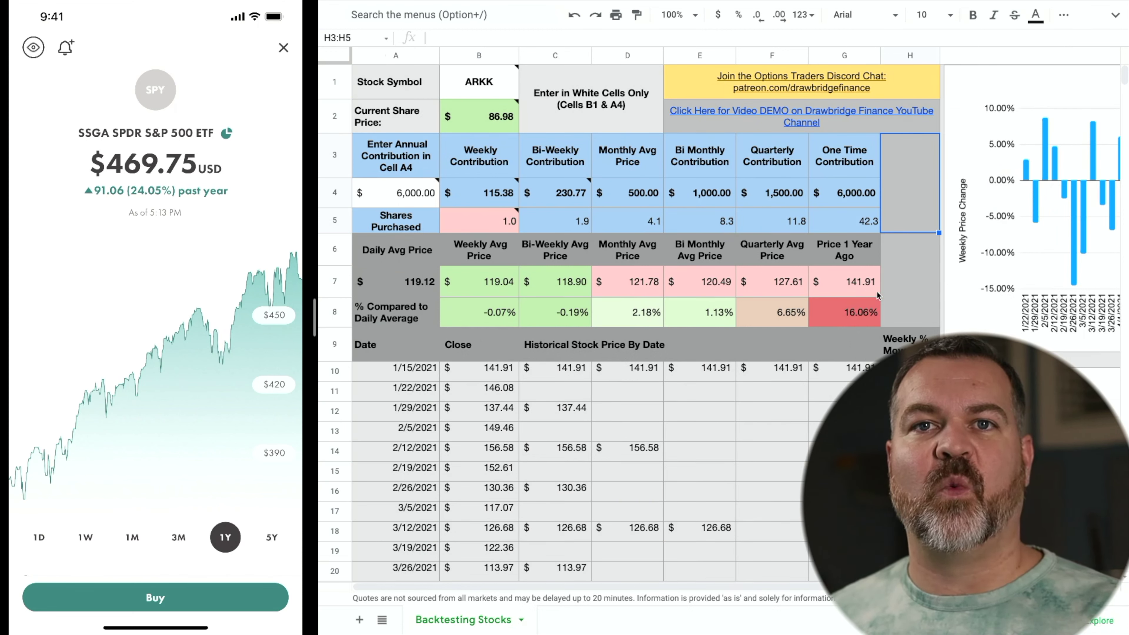
pyautogui.moveTo(852, 290); pyautogui.dragTo(508, 131)
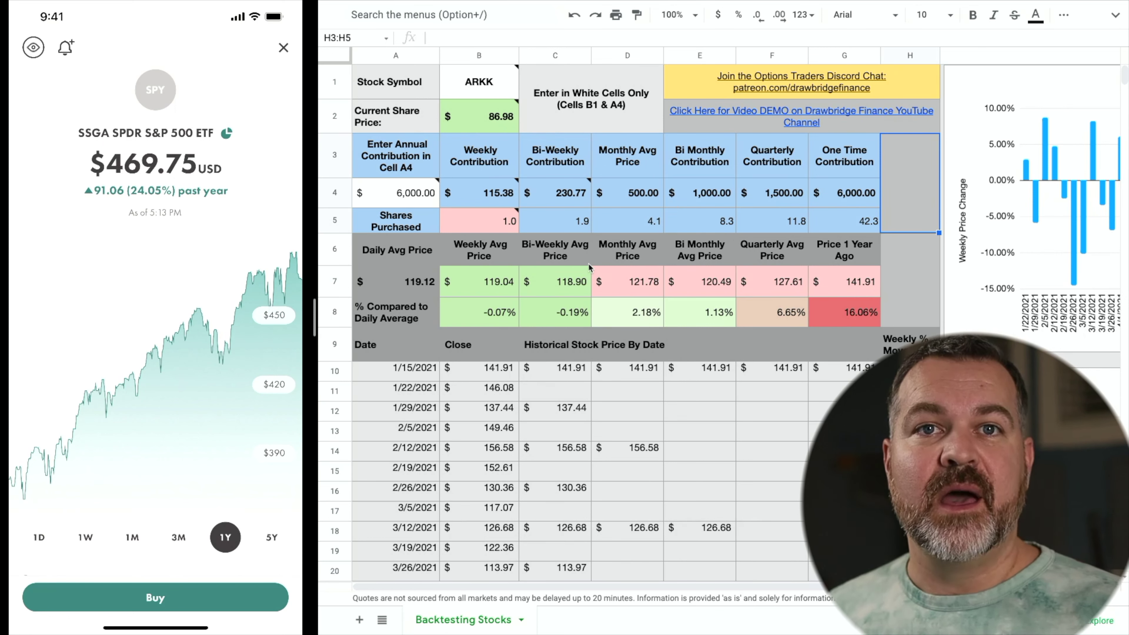
pyautogui.moveTo(589, 261)
pyautogui.mouseDown()
pyautogui.moveTo(629, 296)
pyautogui.moveTo(760, 312)
pyautogui.moveTo(748, 303)
pyautogui.mouseUp()
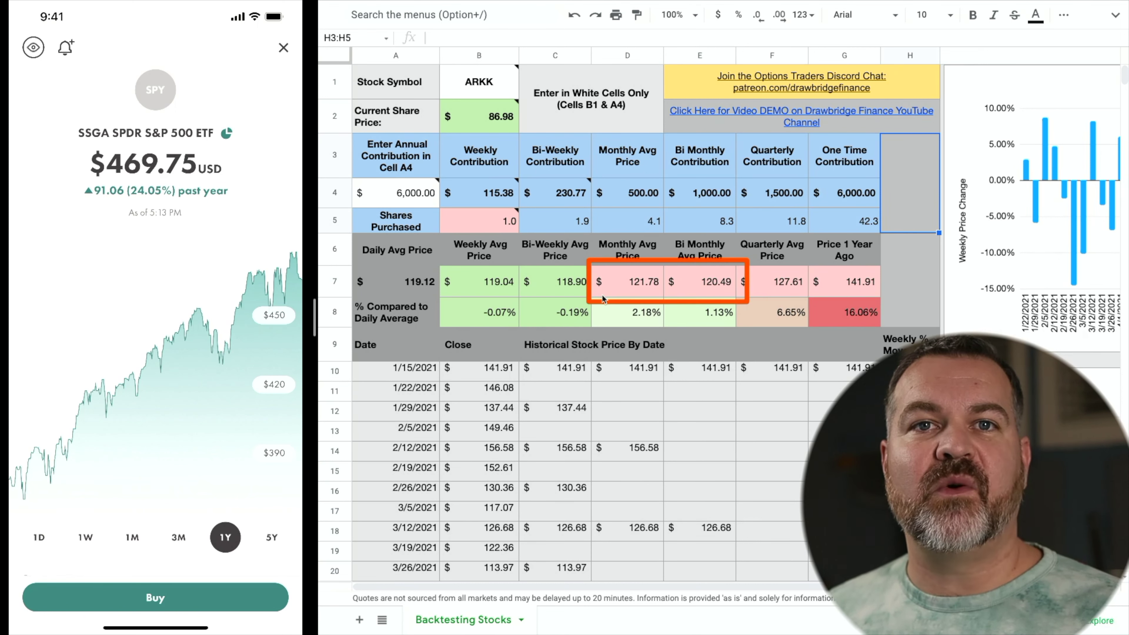
pyautogui.moveTo(590, 294); pyautogui.dragTo(437, 293)
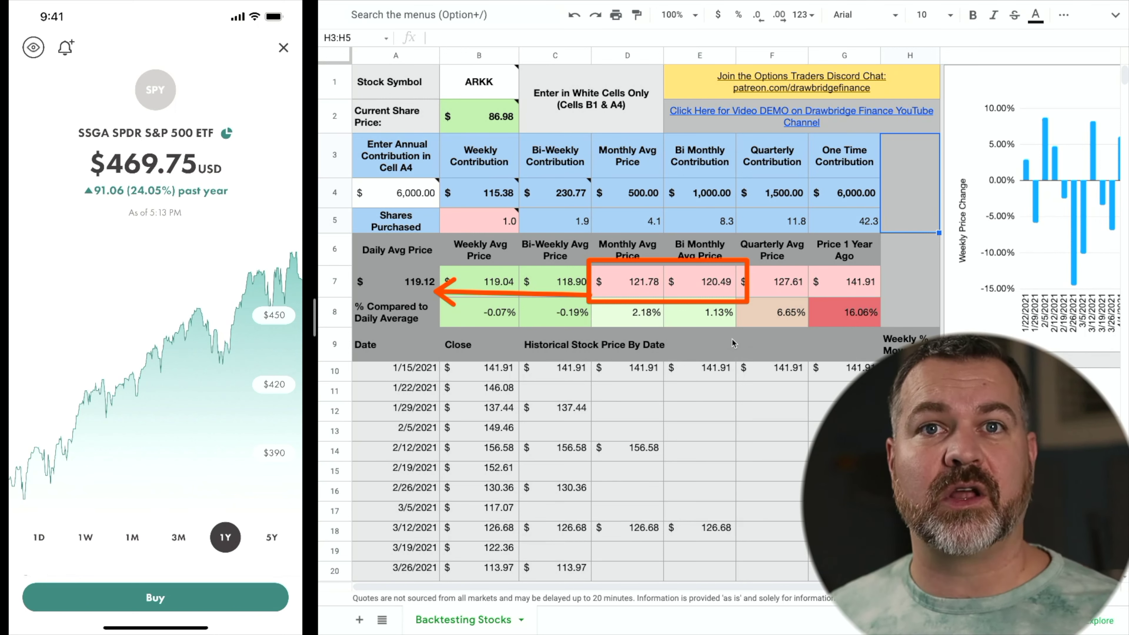
# - Enter FVRR as the stock symbol in cell B1
pyautogui.click(497, 78)
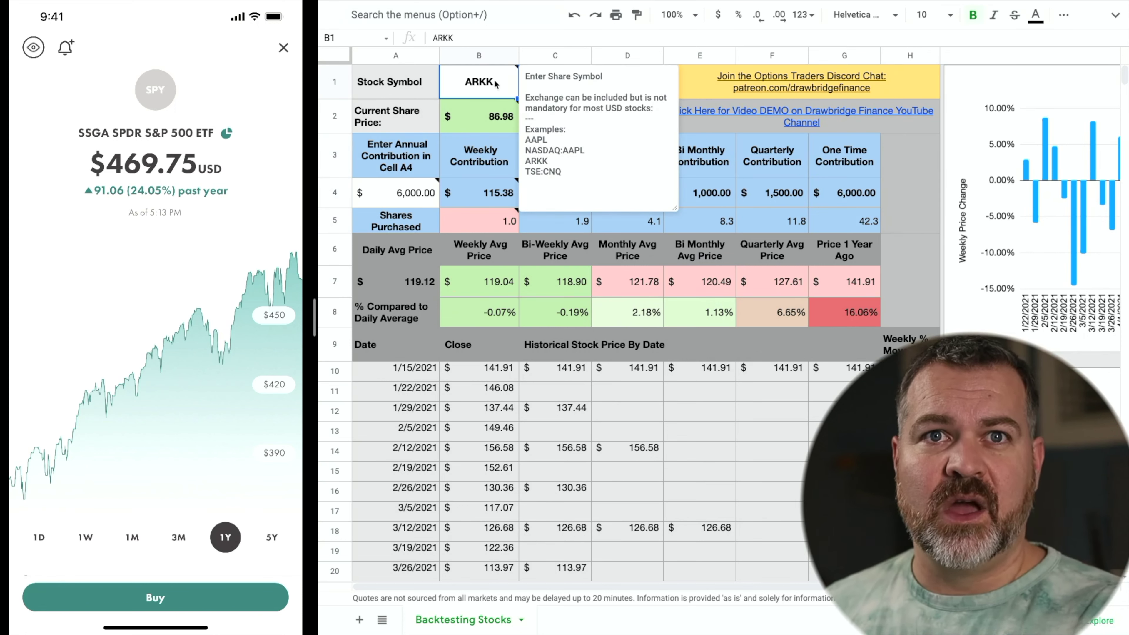
pyautogui.write('FVRR')
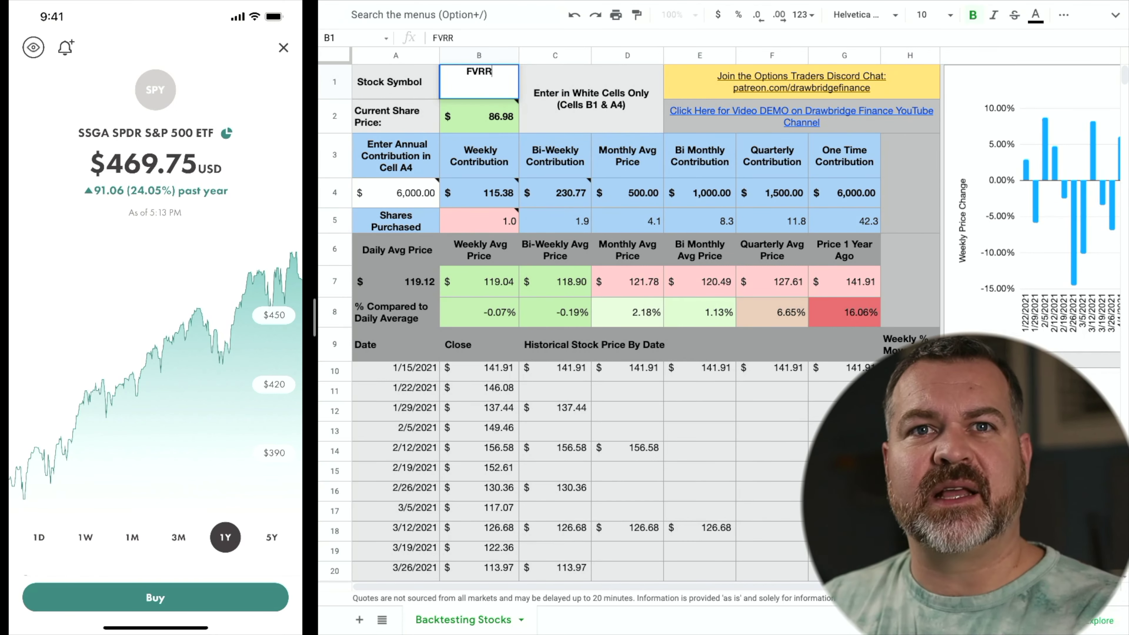
pyautogui.press('Return')
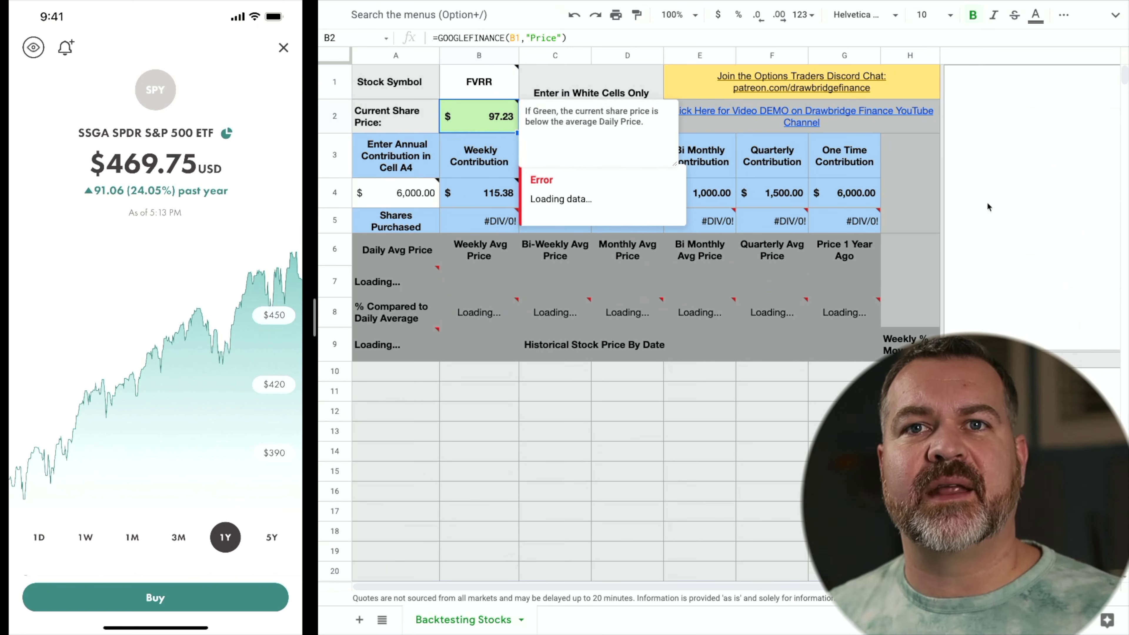
pyautogui.click(936, 201)
# - Check the loaded FVRR charts on the right, then return to the top of the sheet
pyautogui.hscroll(10, 814, 165)
pyautogui.scroll(2, 814, 166)
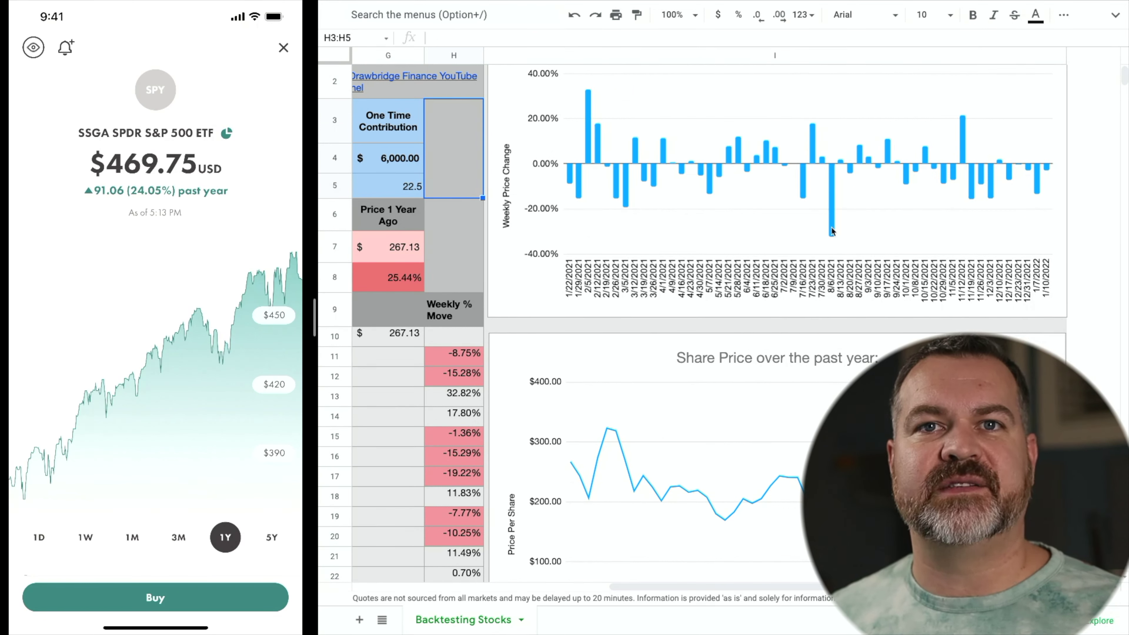
pyautogui.scroll(-2, 844, 339)
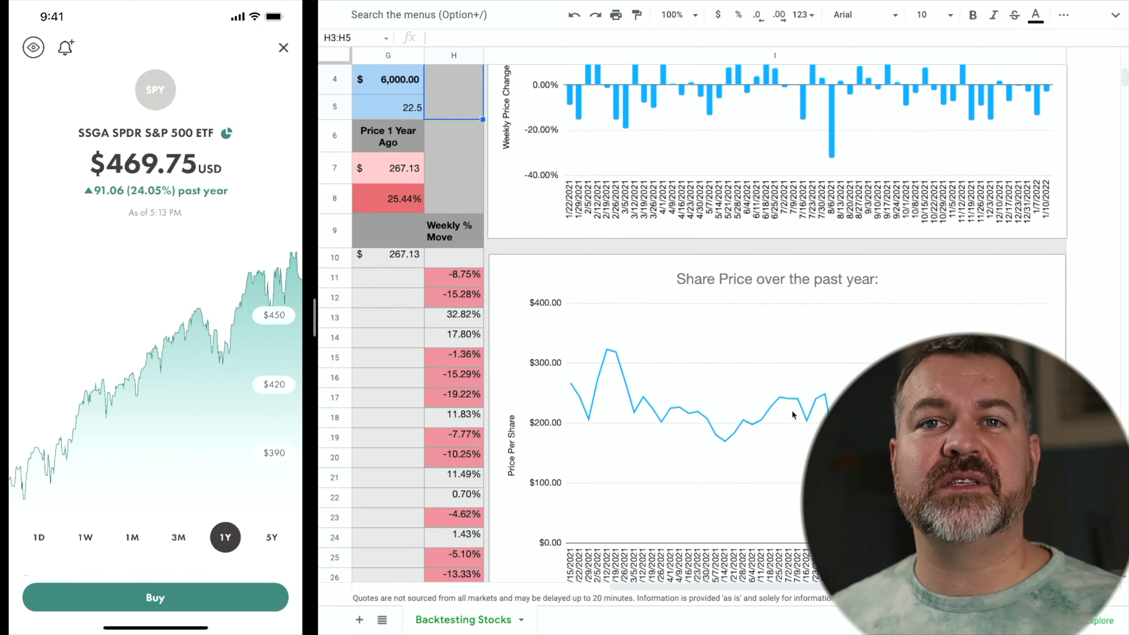
pyautogui.hscroll(-6, 800, 403)
pyautogui.scroll(2, 805, 373)
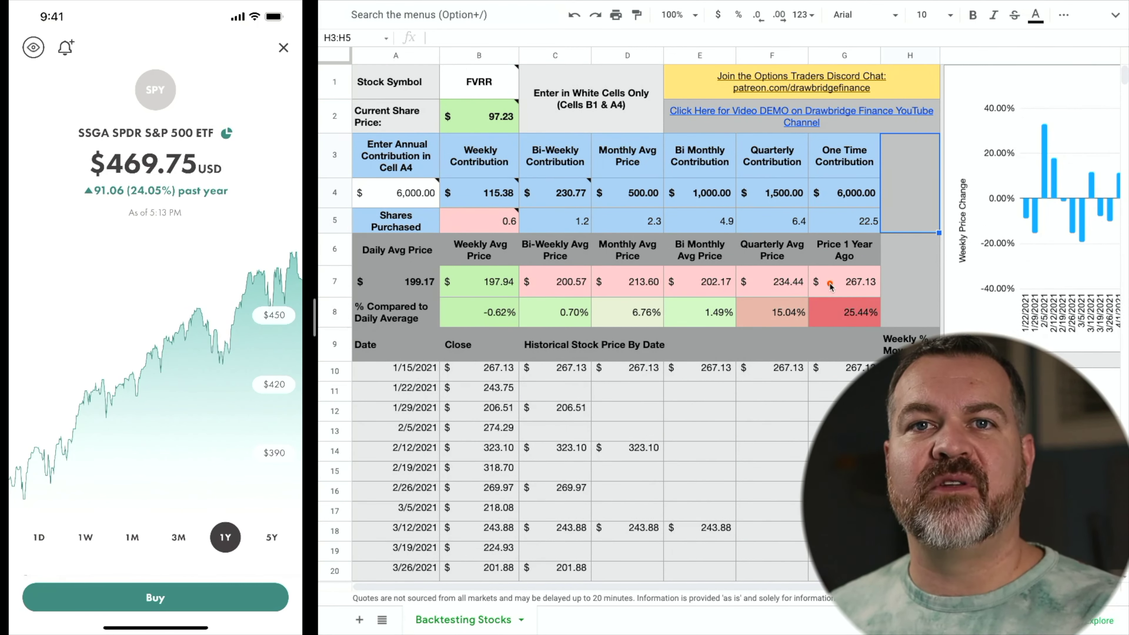
# - Compare FVRR's 199.17 daily average with the 199.91 weekly and other row-7 averages
pyautogui.moveTo(831, 287)
pyautogui.mouseDown()
pyautogui.moveTo(513, 128)
pyautogui.moveTo(425, 288)
pyautogui.mouseUp()
pyautogui.moveTo(354, 261)
pyautogui.mouseDown()
pyautogui.moveTo(434, 311)
pyautogui.moveTo(526, 304)
pyautogui.mouseUp()
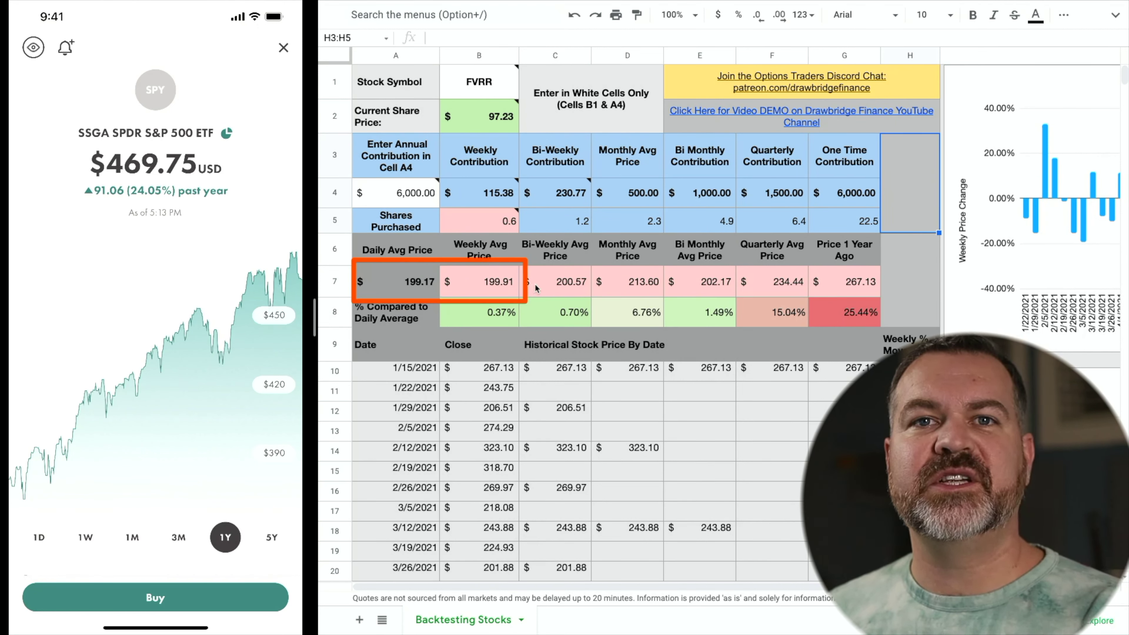
pyautogui.moveTo(528, 282); pyautogui.dragTo(683, 284)
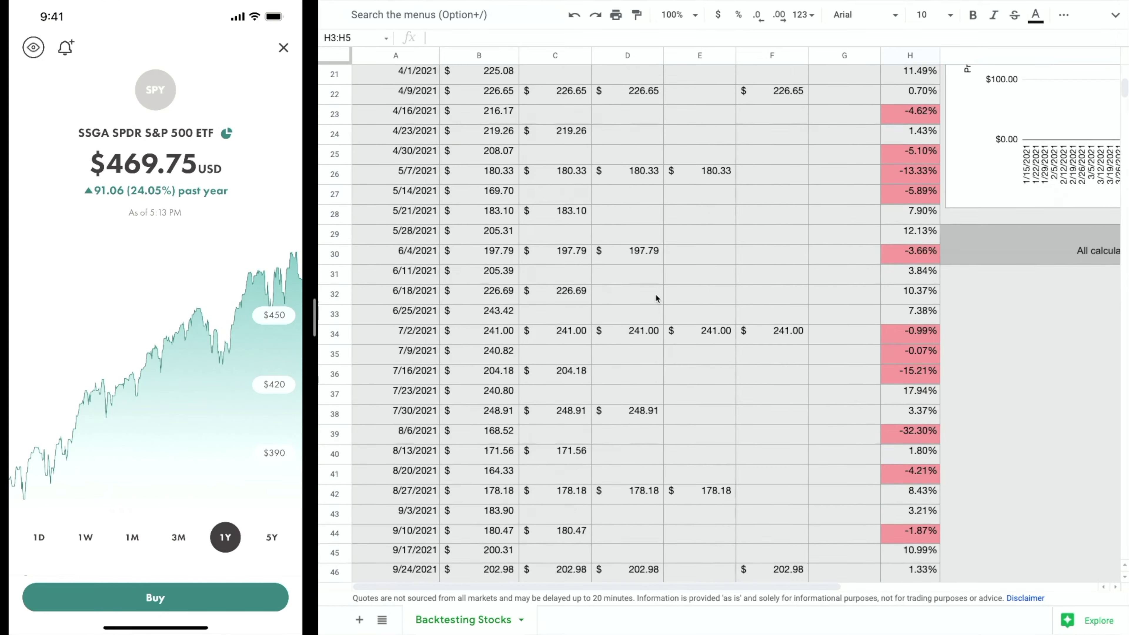
# - Scroll through the weekly price history
pyautogui.scroll(10, 656, 293)
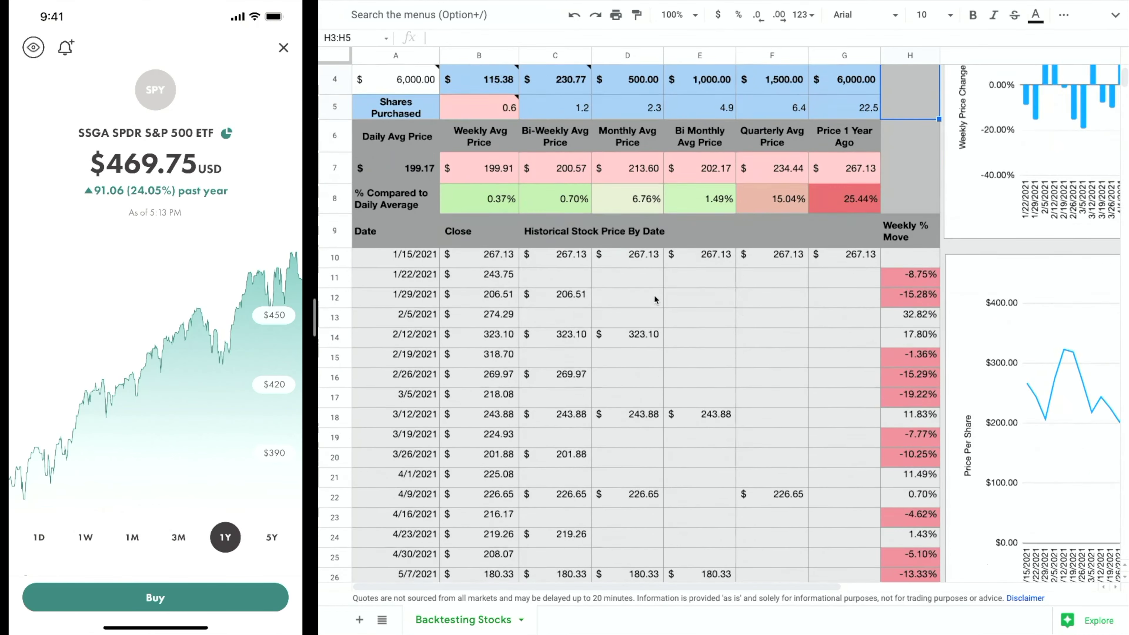
pyautogui.scroll(-5, 653, 295)
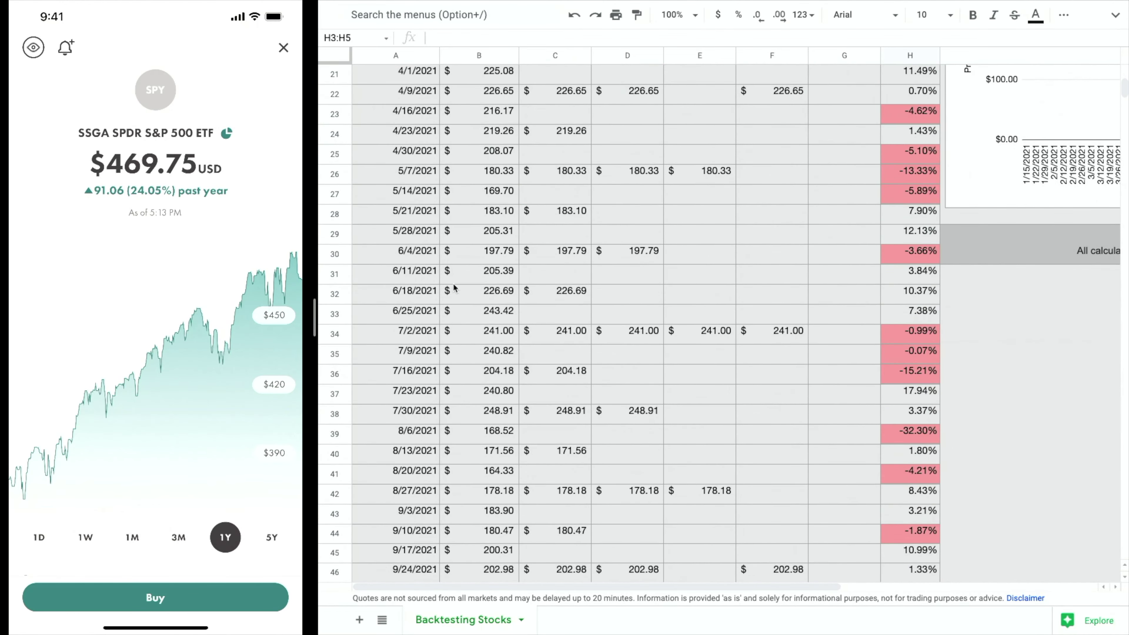
pyautogui.scroll(-5, 460, 289)
pyautogui.scroll(-5, 460, 289)
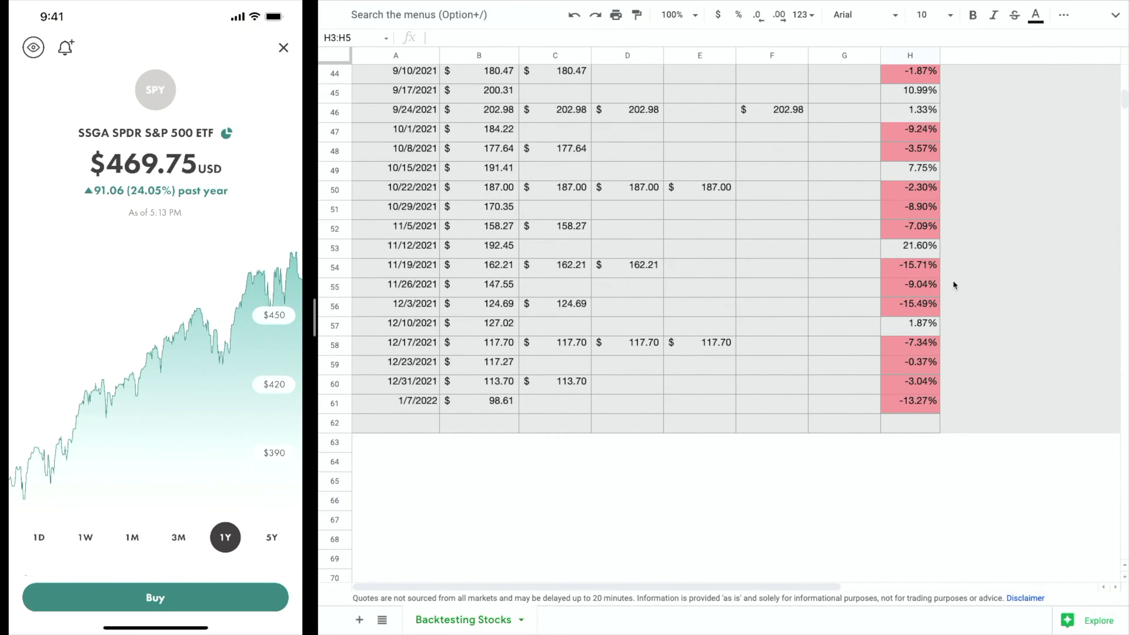
pyautogui.scroll(12, 915, 280)
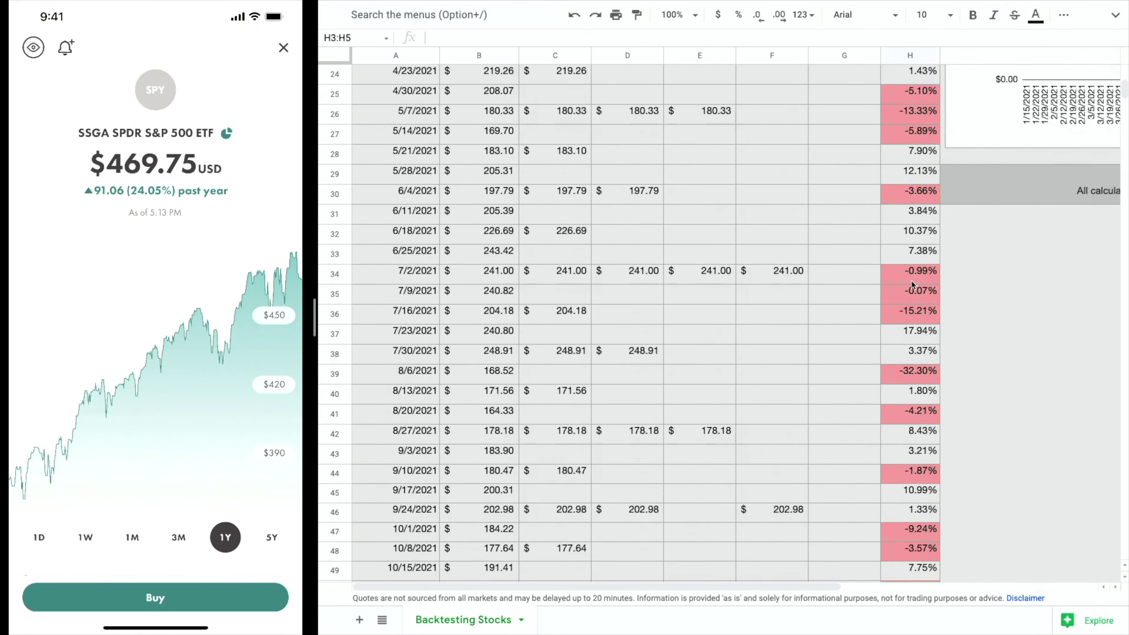
pyautogui.scroll(6, 912, 285)
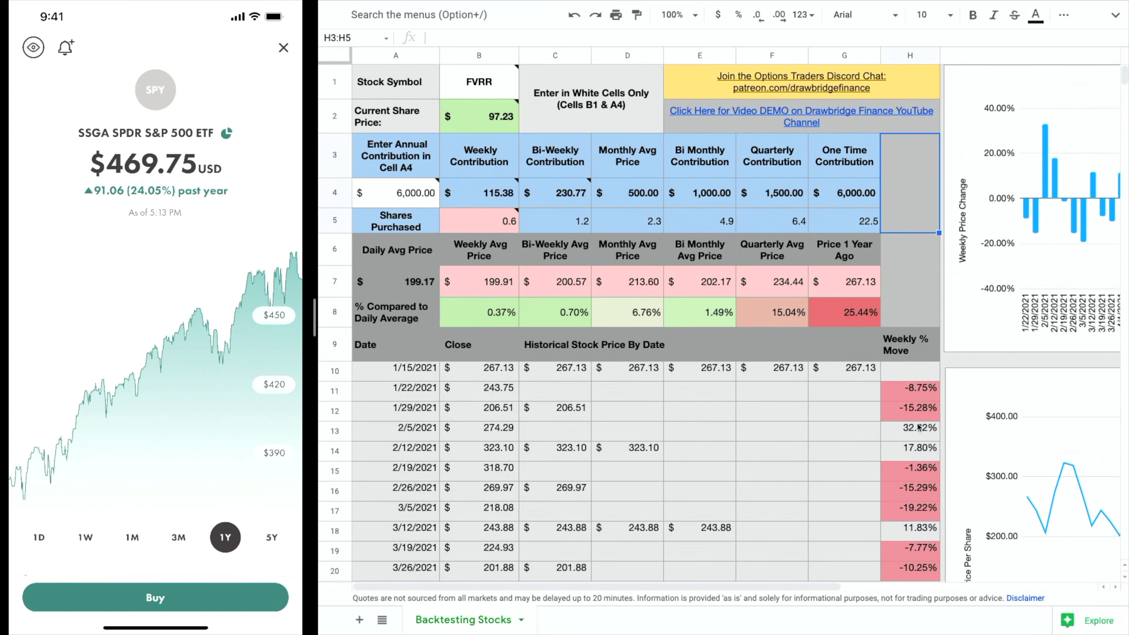
# - Inspect the volatility chart area to the right of the data
pyautogui.hscroll(5, 887, 385)
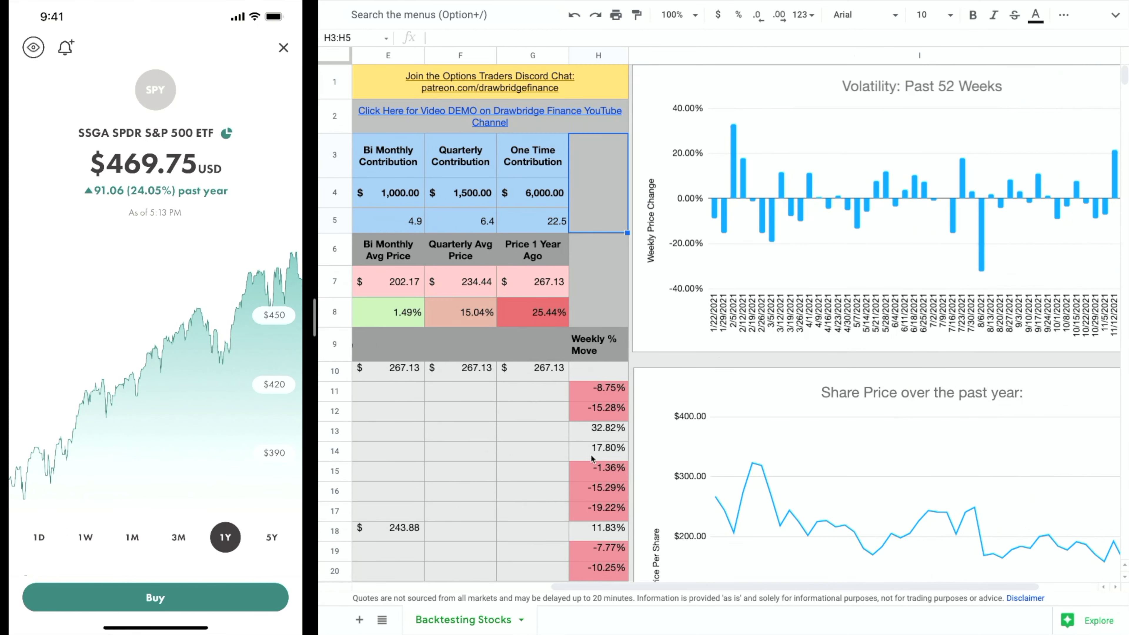
pyautogui.moveTo(614, 460)
pyautogui.mouseDown()
pyautogui.moveTo(845, 285)
pyautogui.moveTo(895, 213)
pyautogui.mouseUp()
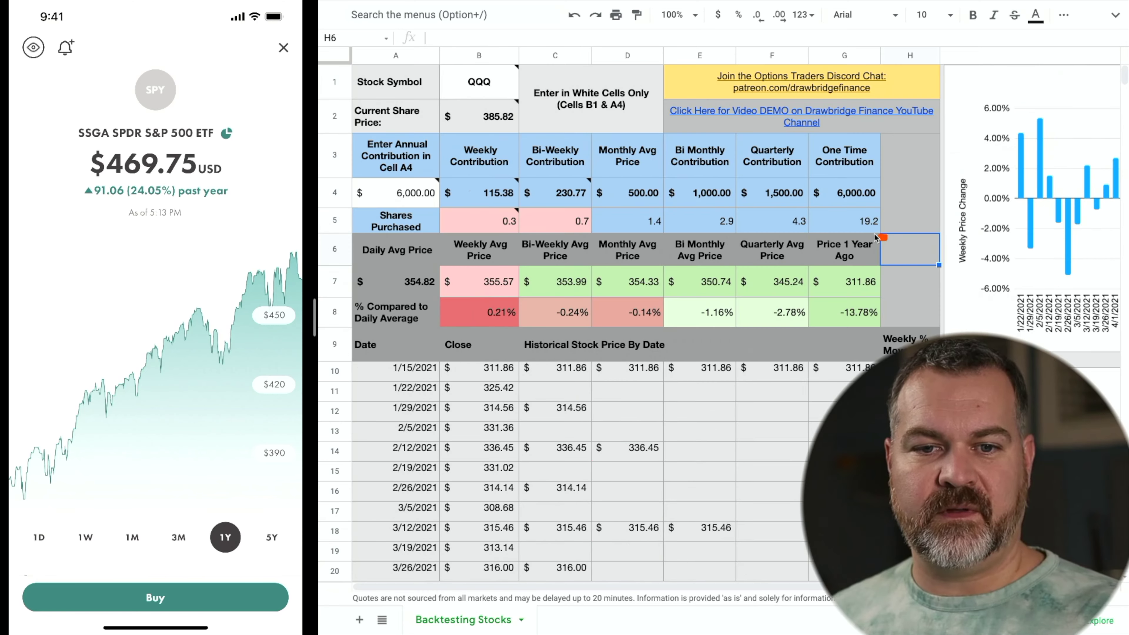
pyautogui.moveTo(886, 238); pyautogui.dragTo(431, 207)
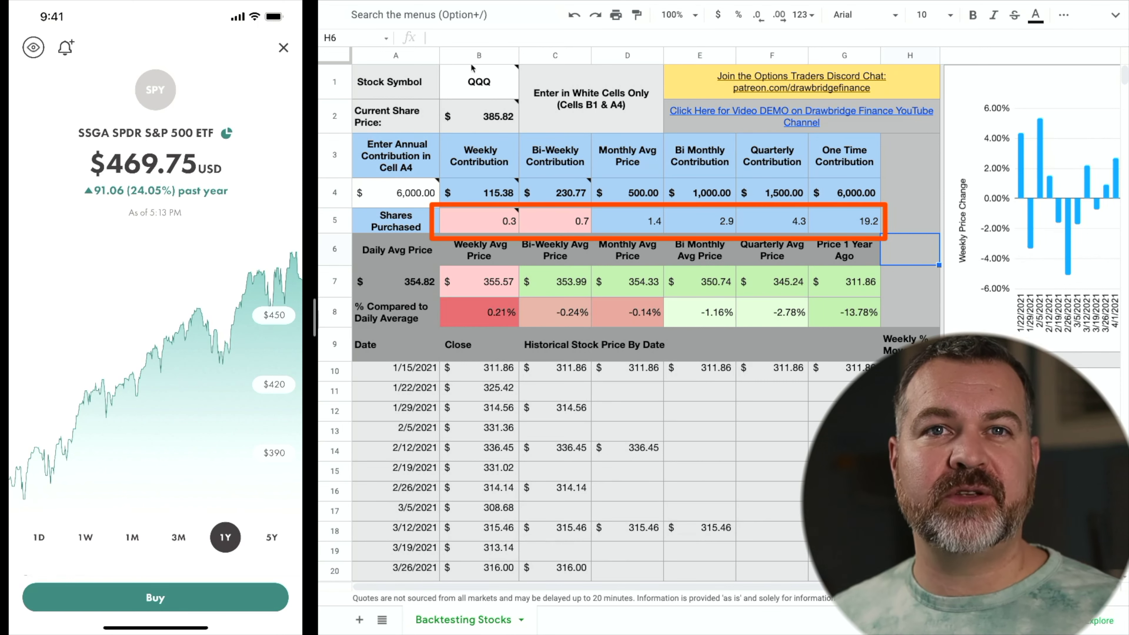
pyautogui.moveTo(481, 87)
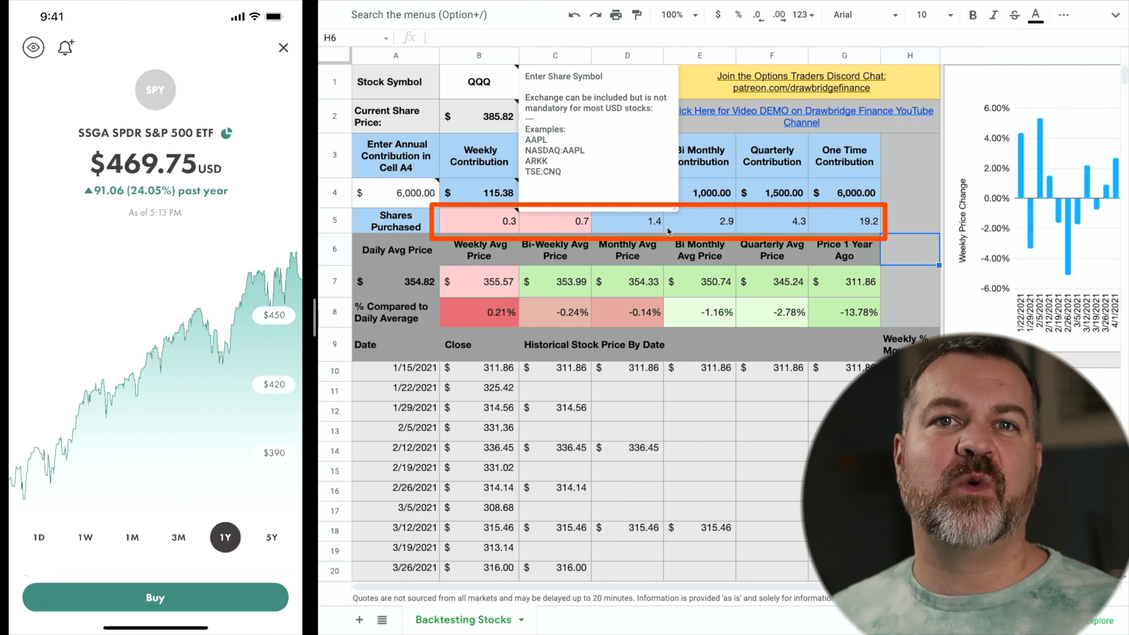
pyautogui.click(656, 222)
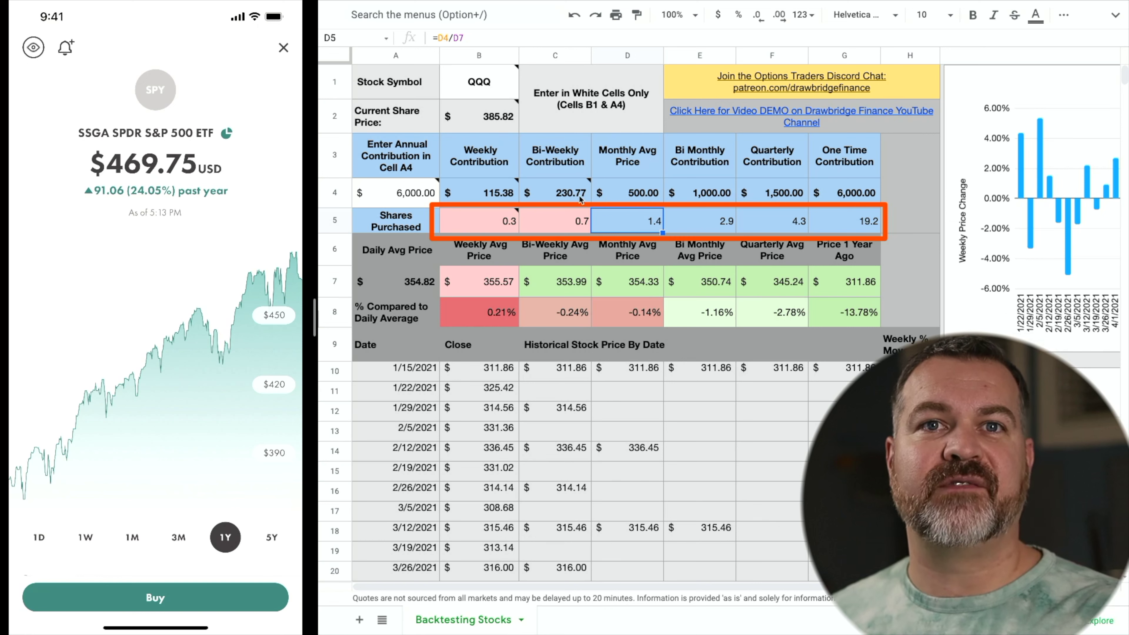
pyautogui.moveTo(578, 197)
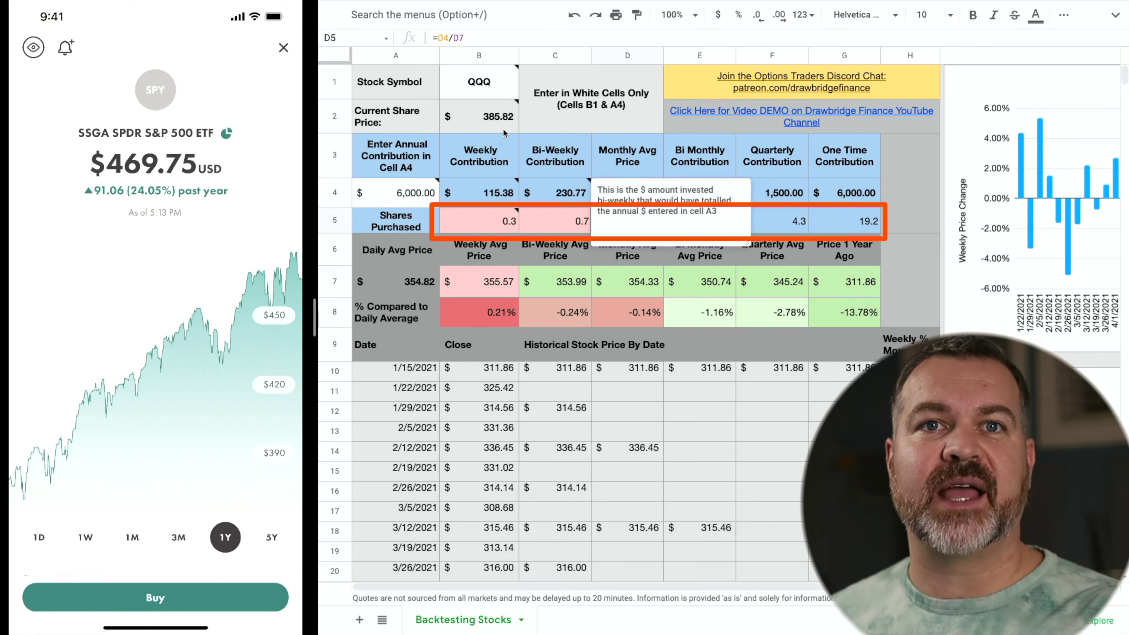